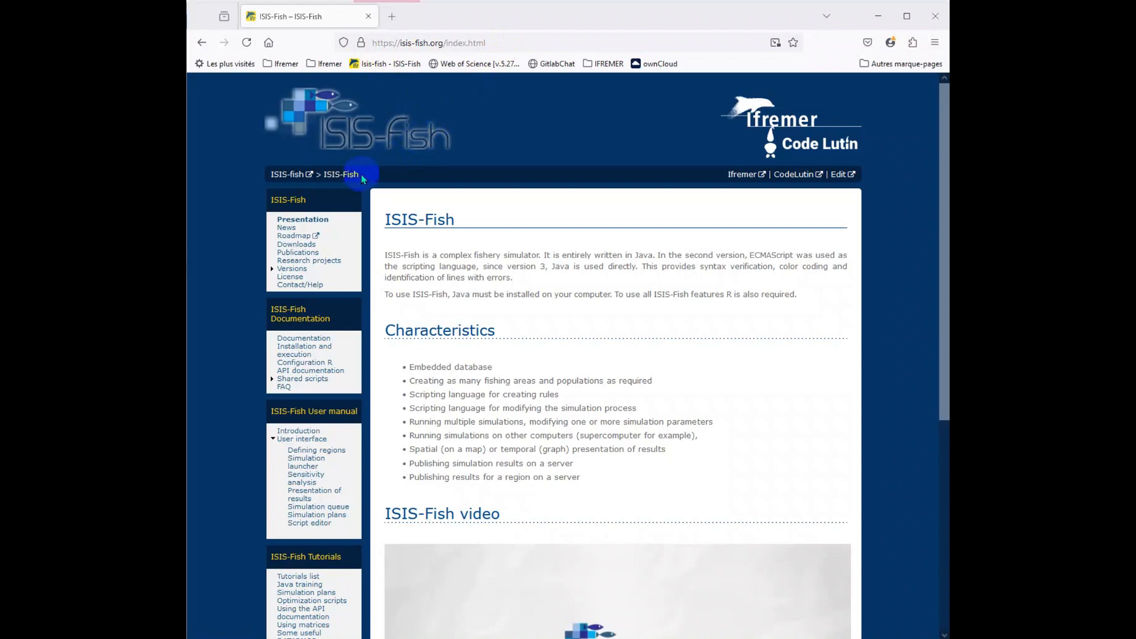
# - Check the ISIS-Fish downloads page and play the introductory video on the presentation page
pyautogui.click(303, 244)
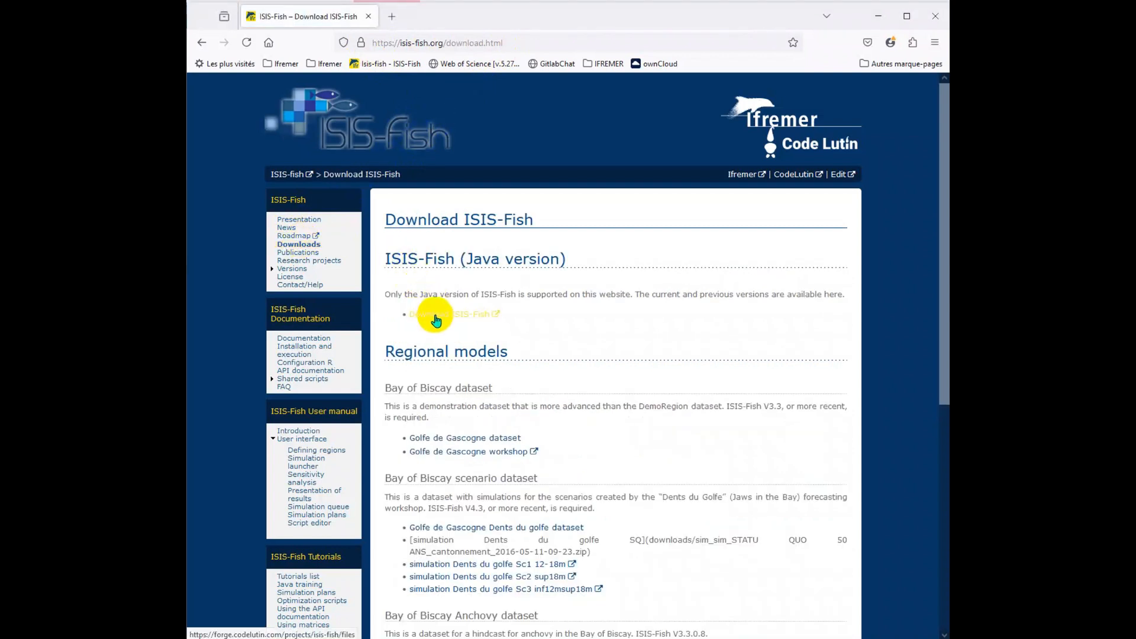
pyautogui.click(314, 219)
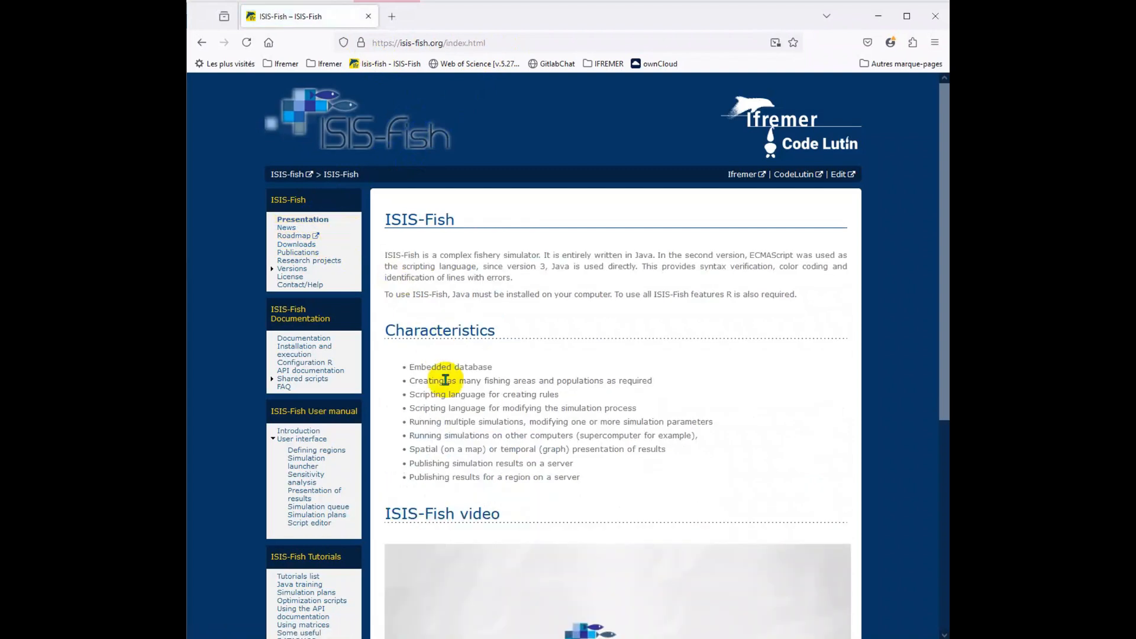
pyautogui.scroll(-5, 444, 388)
pyautogui.click(399, 471)
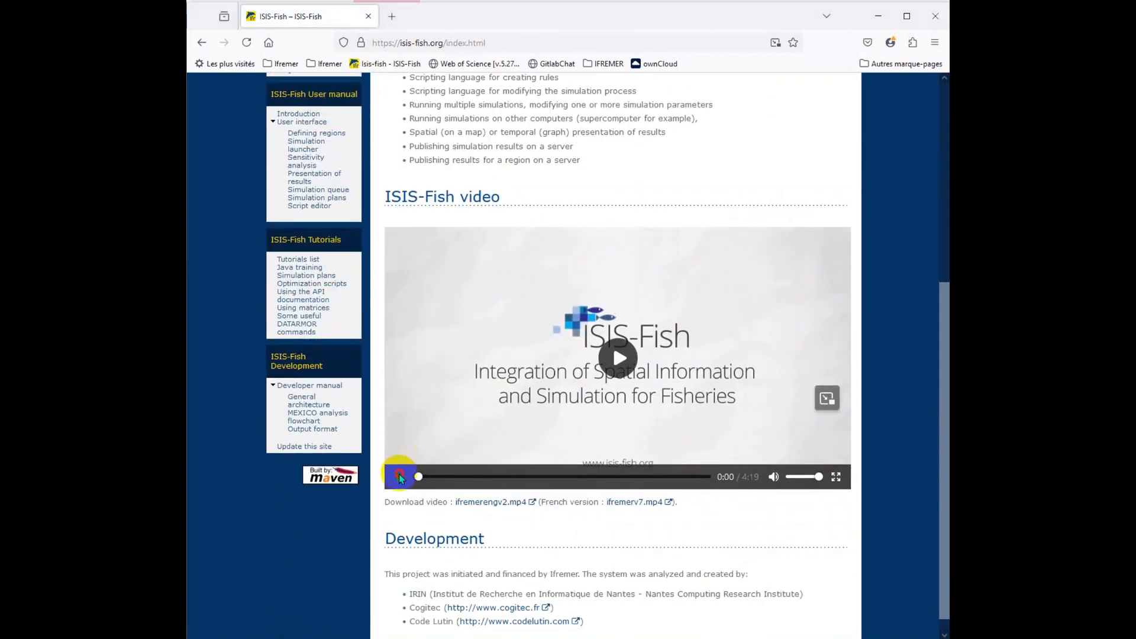
pyautogui.click(453, 476)
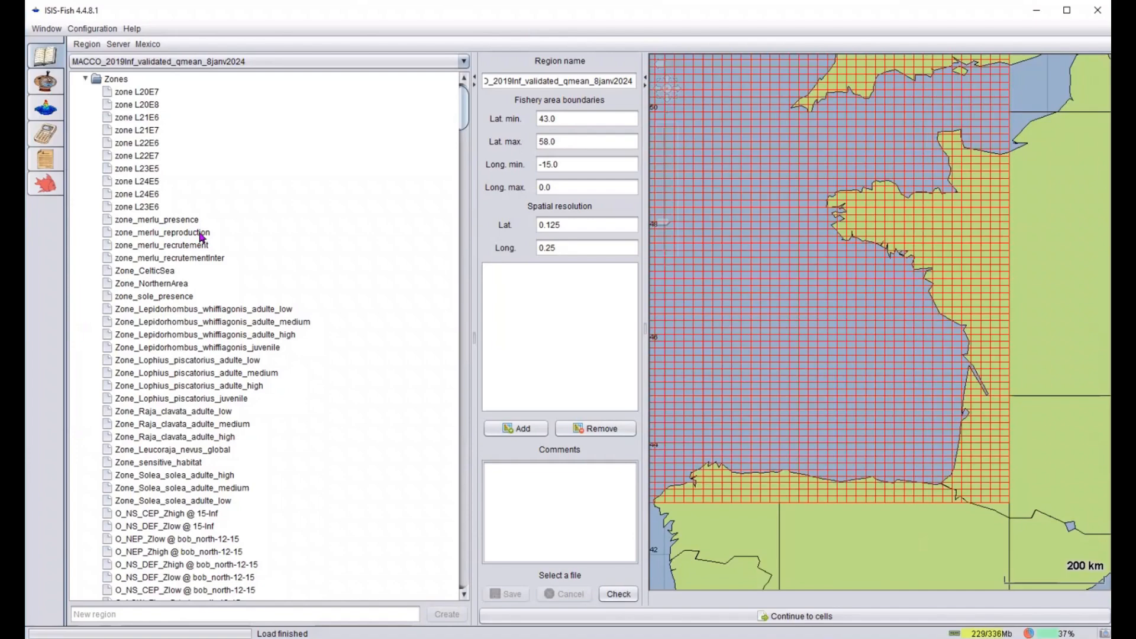
# - Display the zone_merlu_reproduction cells on the map and view the Lepidorhombus_whiffiagonis population's life history traits
pyautogui.click(202, 237)
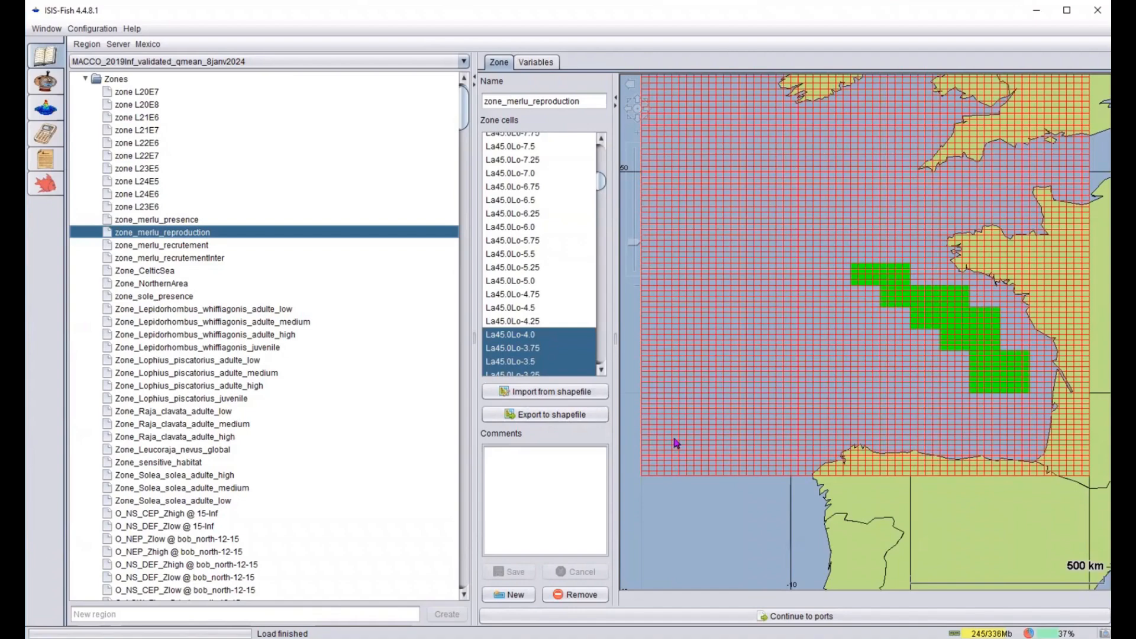
pyautogui.click(120, 153)
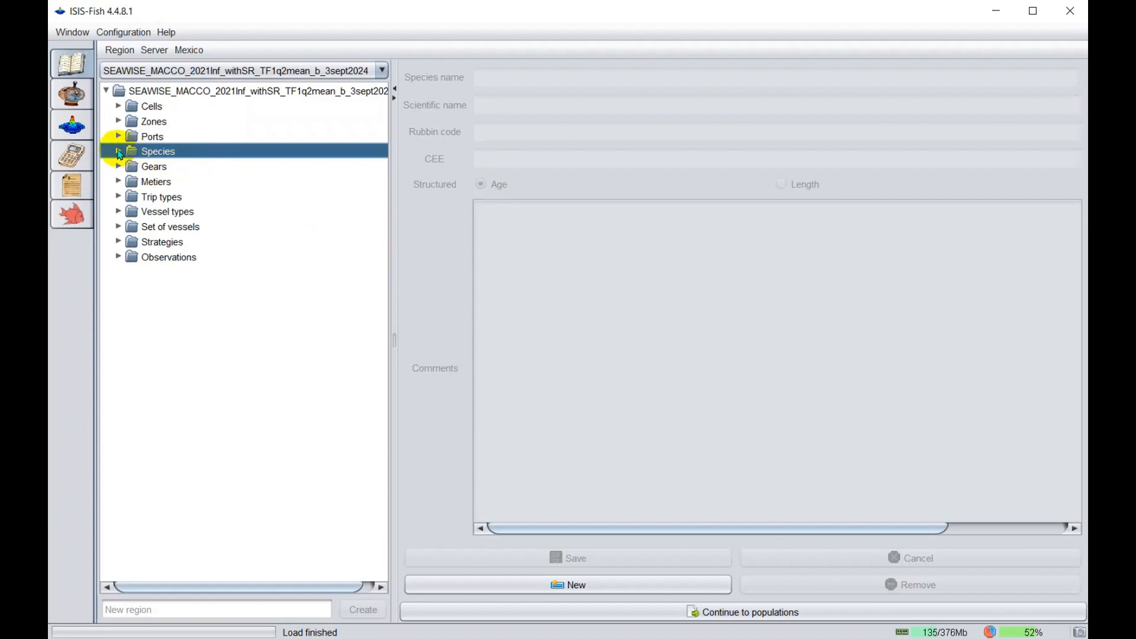
pyautogui.click(118, 152)
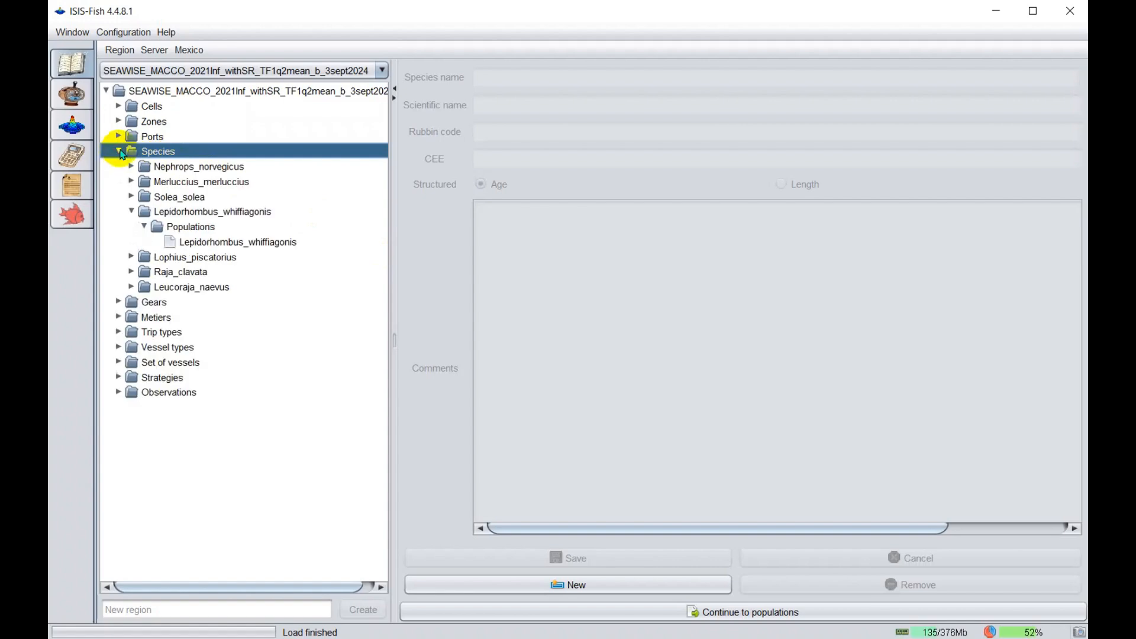
pyautogui.click(252, 249)
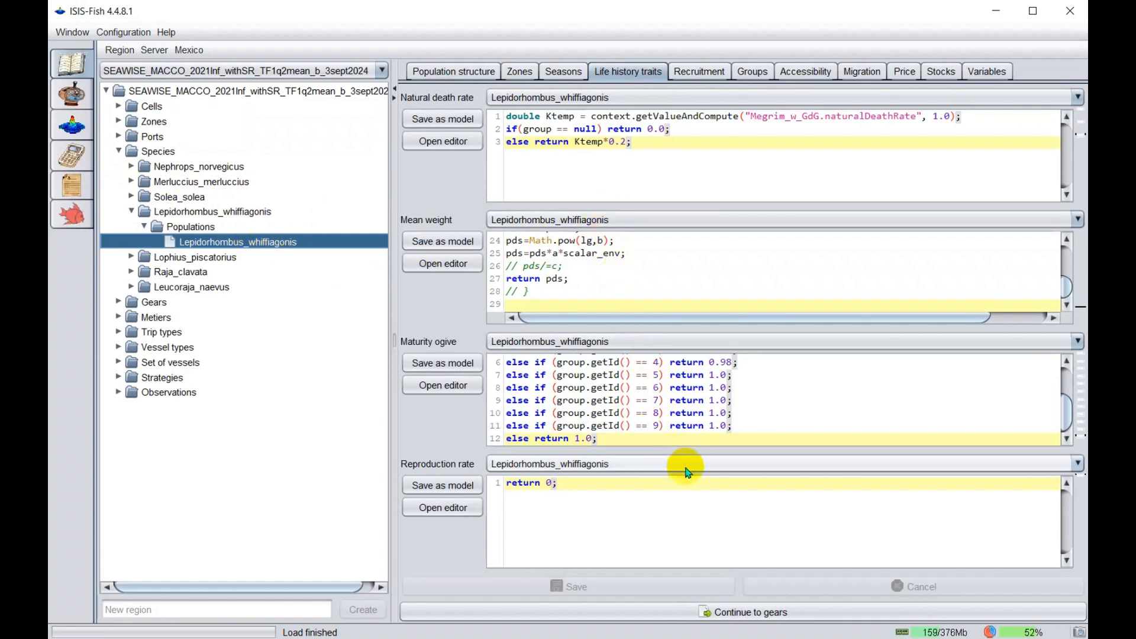
# - Browse the region's metiers and vessel types, and open the bob_south-12-15 @ gillnet_longline strategy
pyautogui.click(736, 610)
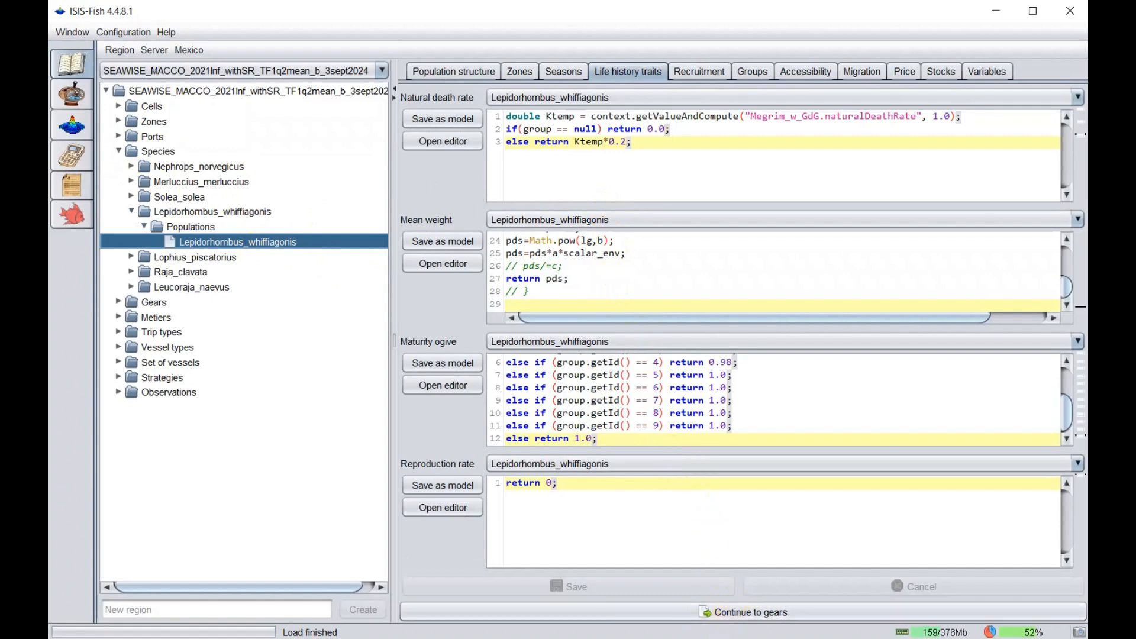
pyautogui.click(209, 179)
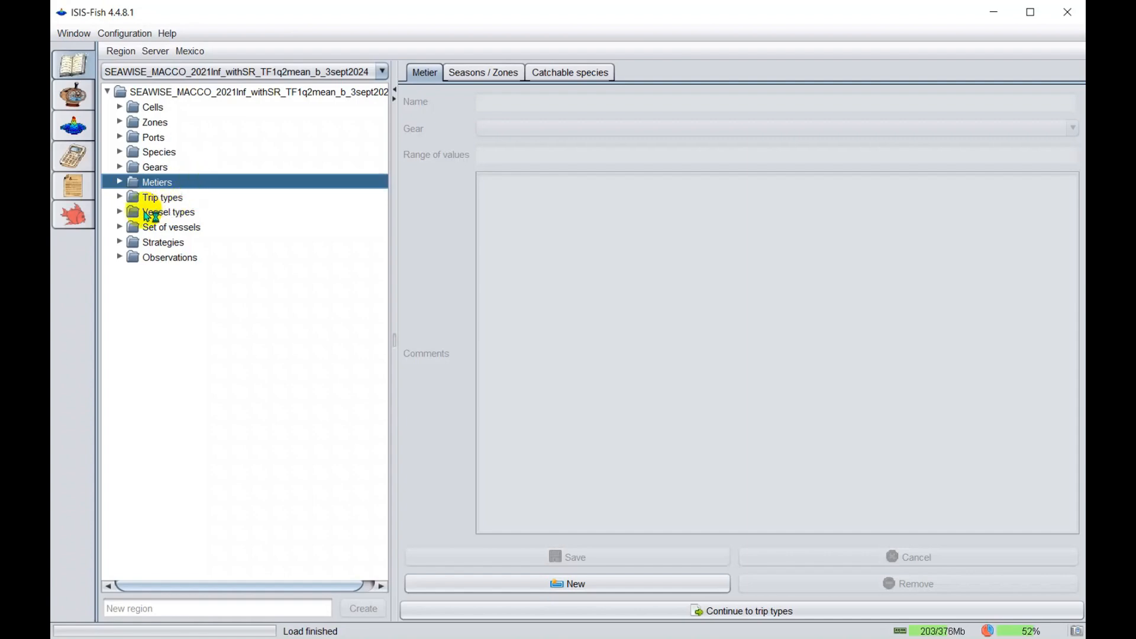
pyautogui.click(121, 213)
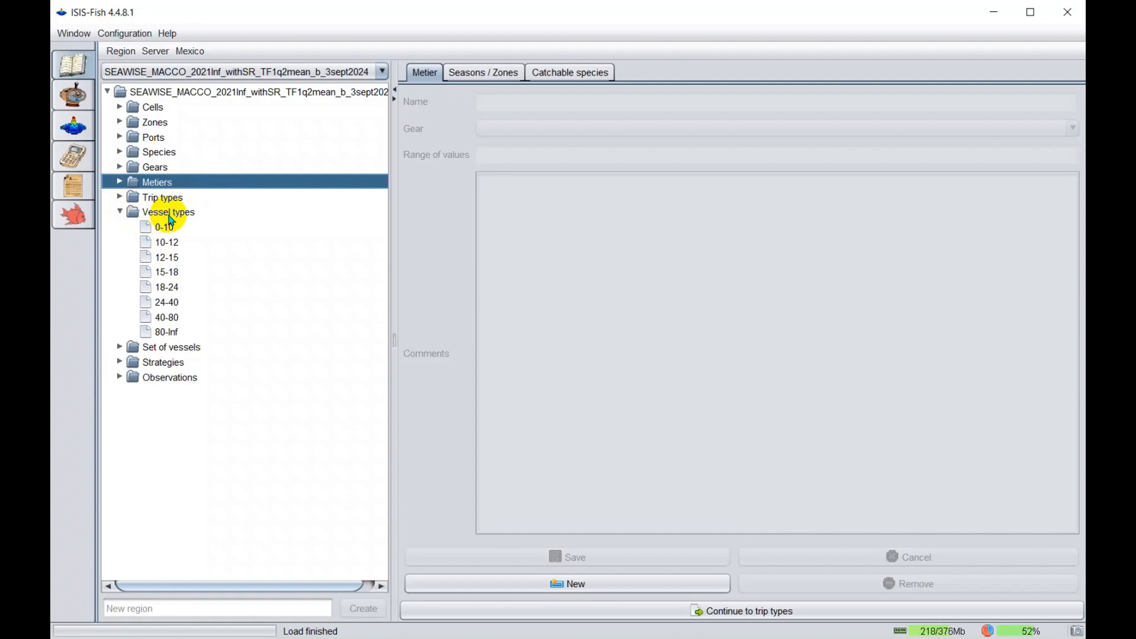
pyautogui.click(120, 362)
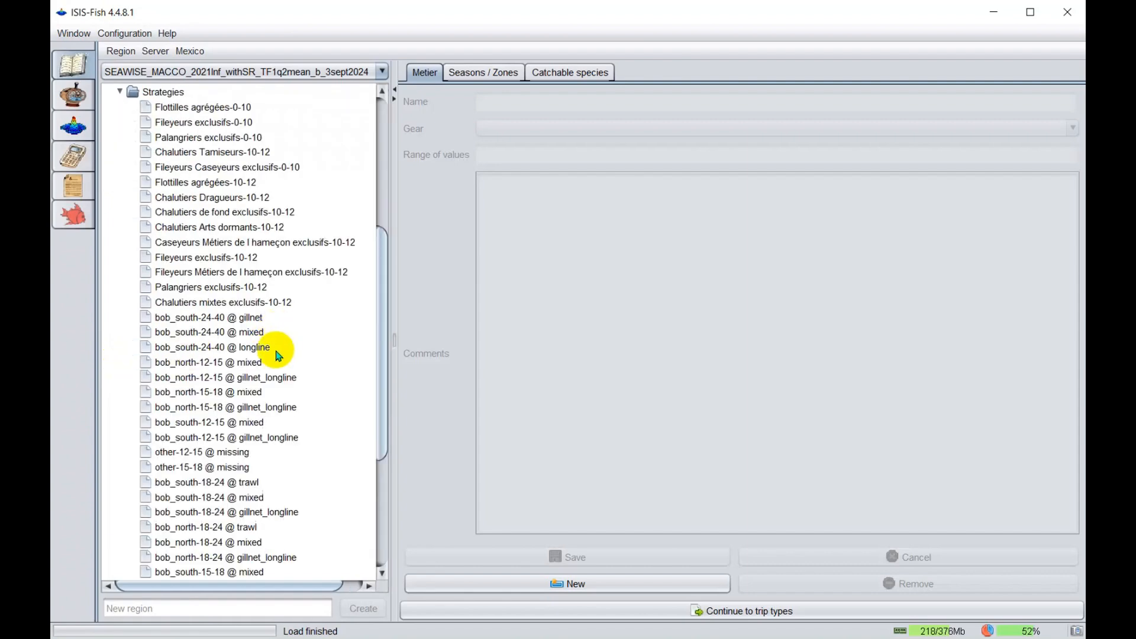
pyautogui.click(273, 442)
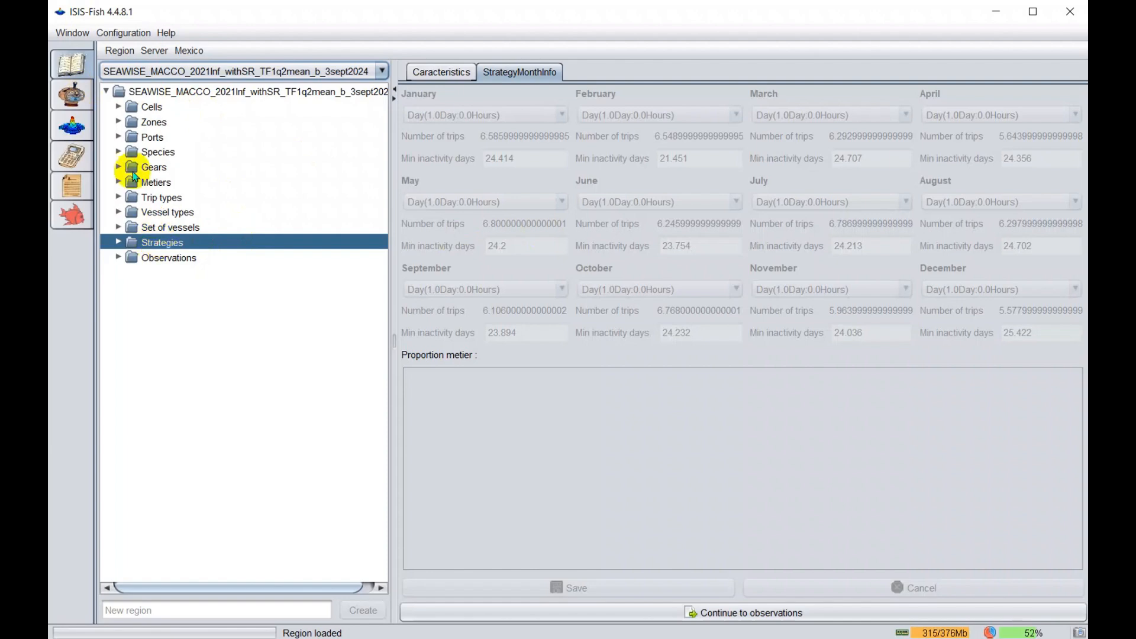
# - In the simulation launcher, include the Nephrops_norvegicus population and all strategies, and set the duration to 120 months
pyautogui.click(80, 98)
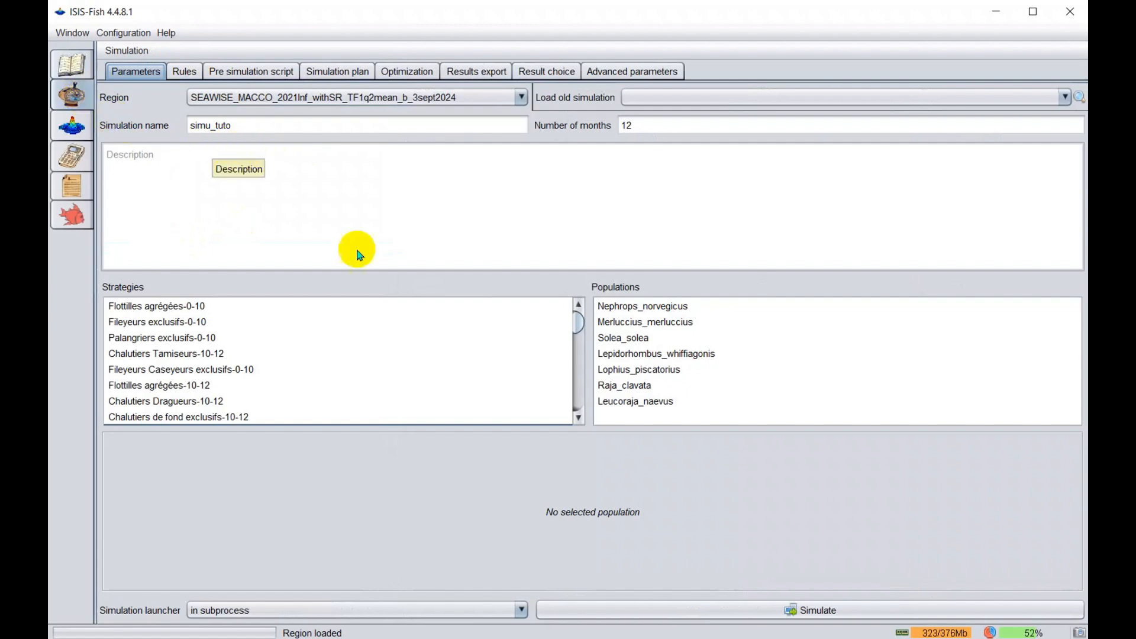
pyautogui.click(616, 309)
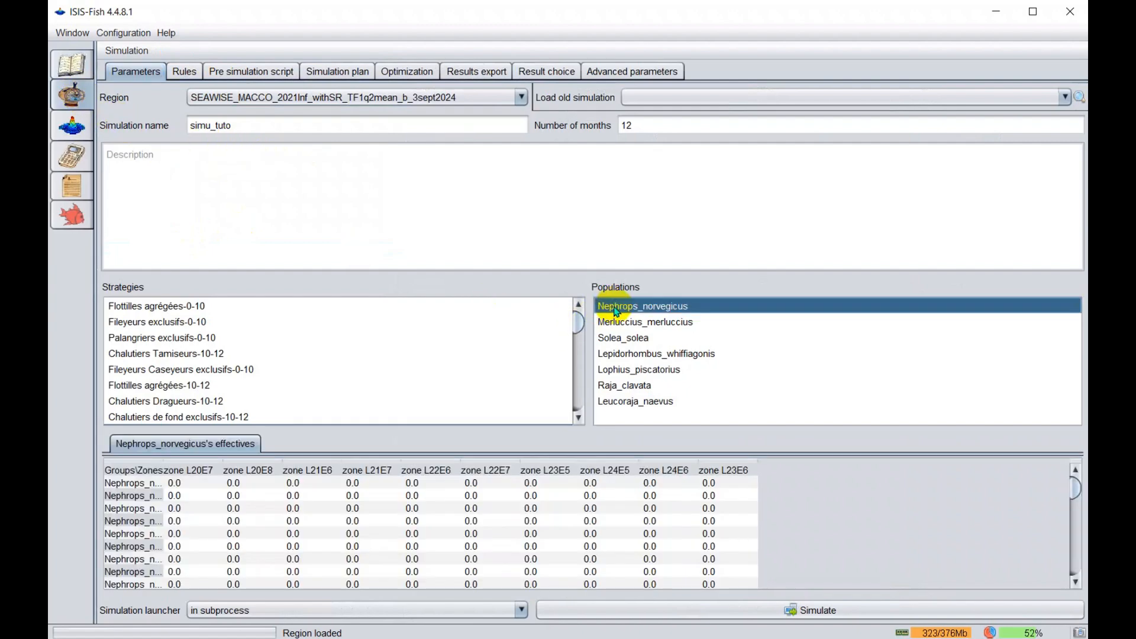
pyautogui.click(179, 308)
pyautogui.hotkey('ctrl', 'a')
pyautogui.click(665, 127)
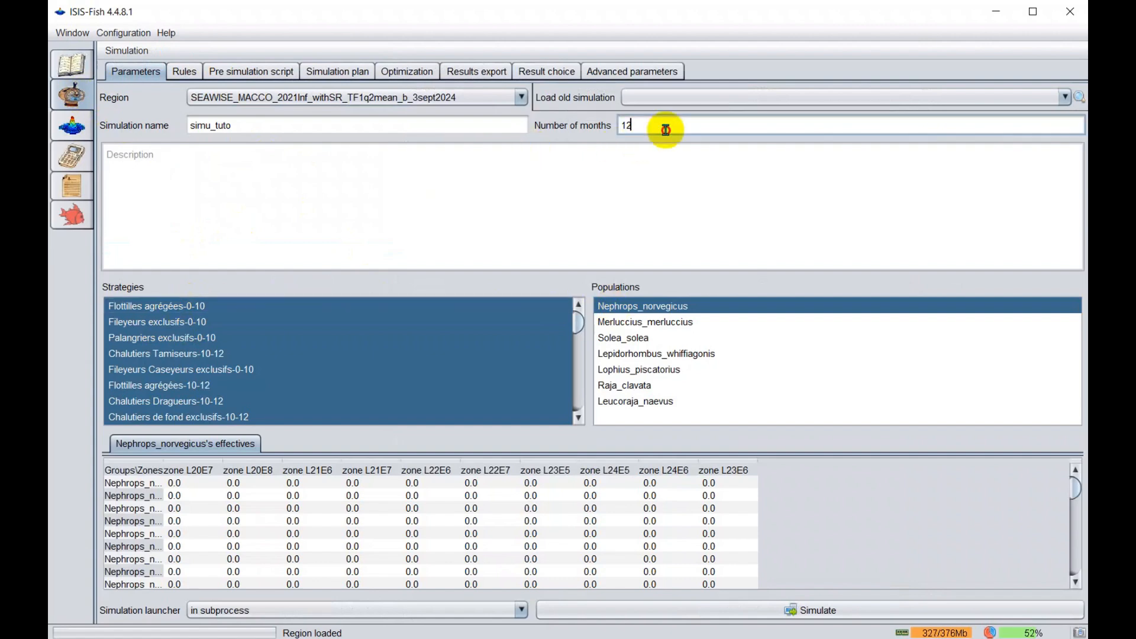
pyautogui.write('0')
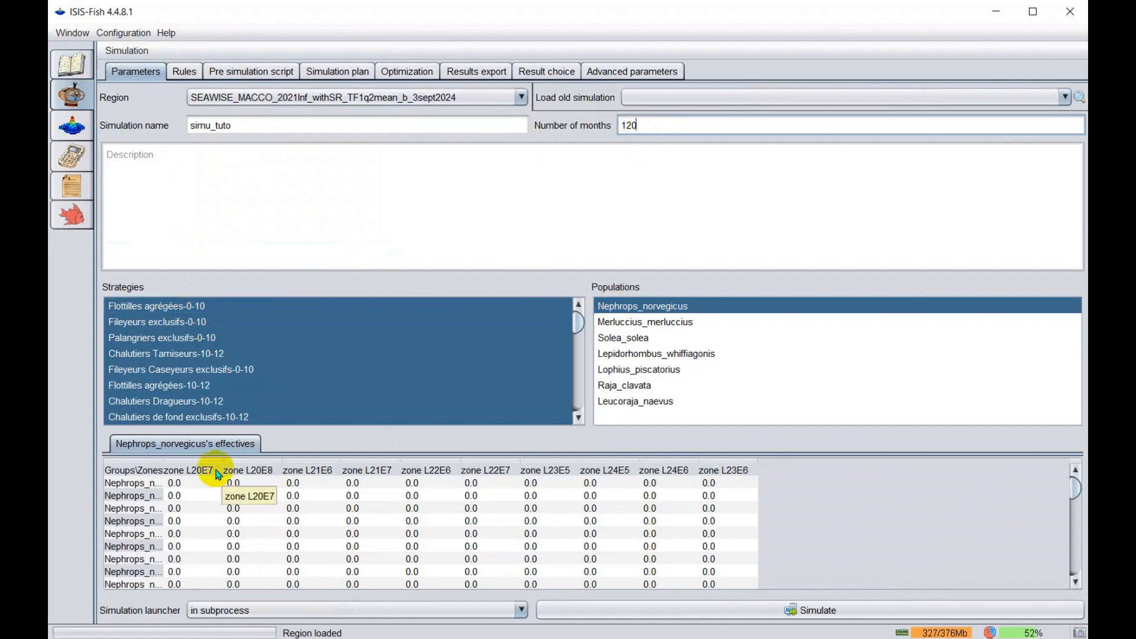
# - Fill the whole Nephrops_norvegicus effectives matrix with the value 1000
pyautogui.rightClick(199, 486)
pyautogui.moveTo(331, 544)
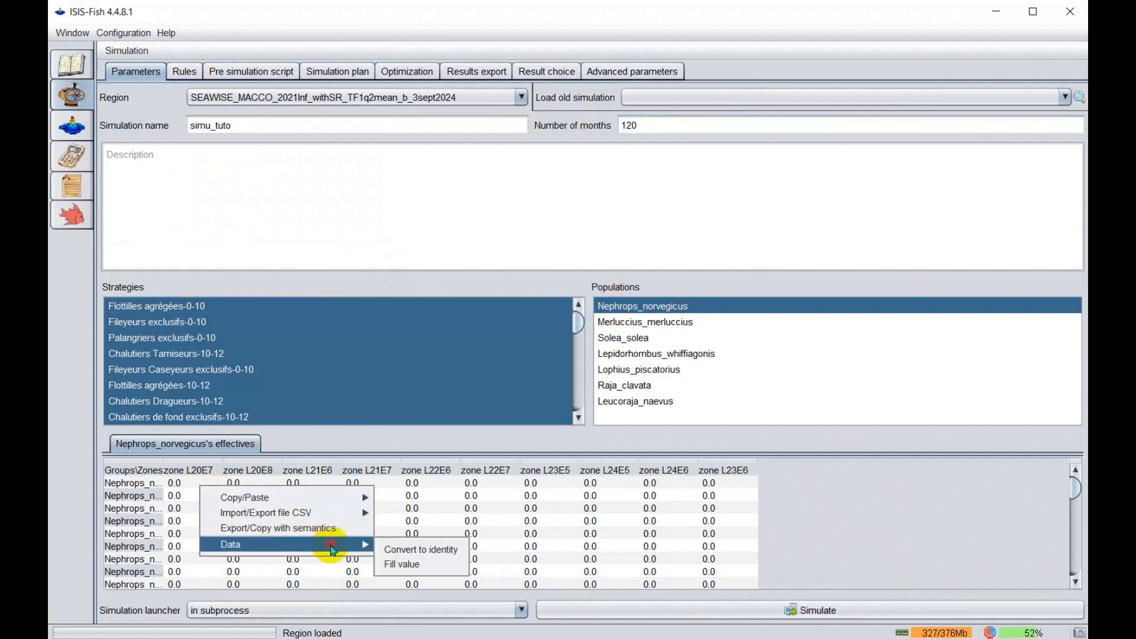
pyautogui.click(423, 562)
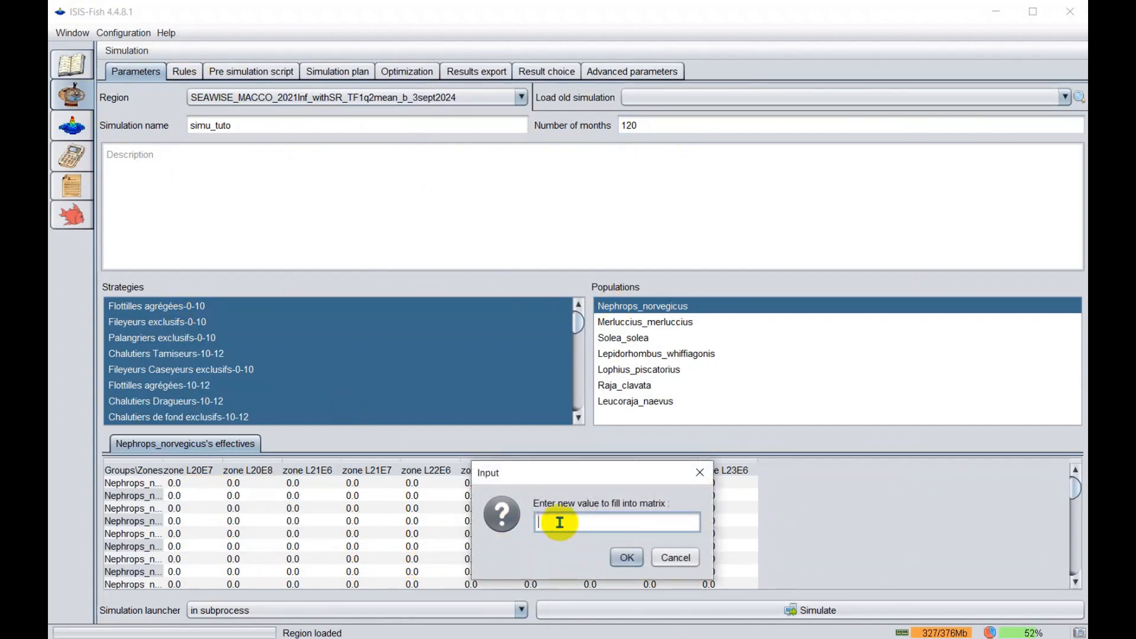
pyautogui.write('1000')
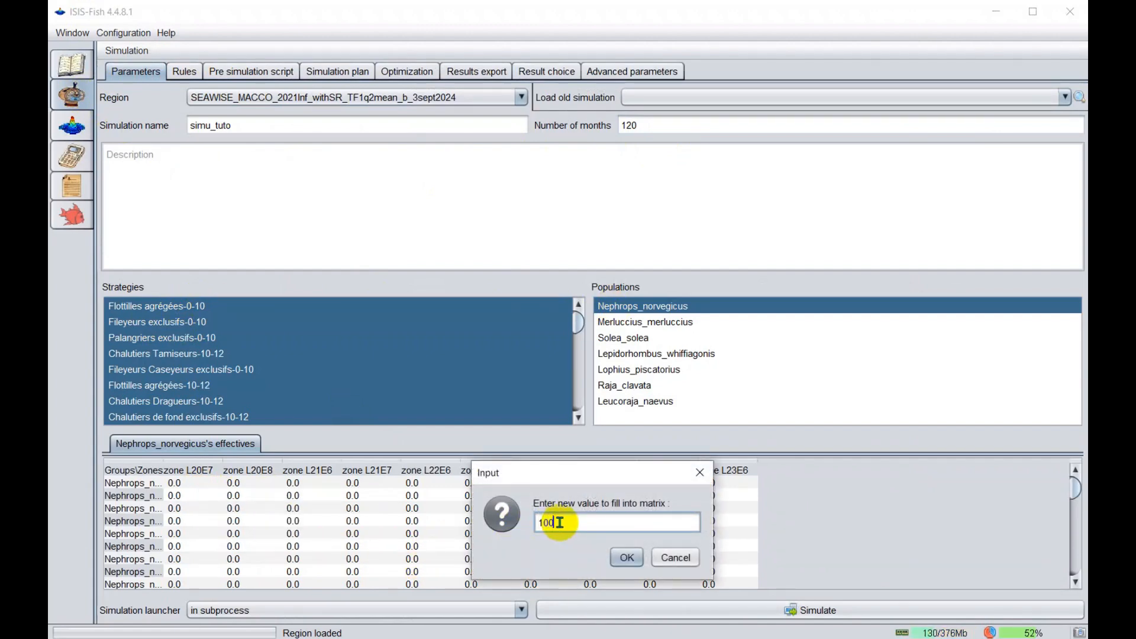
pyautogui.click(627, 557)
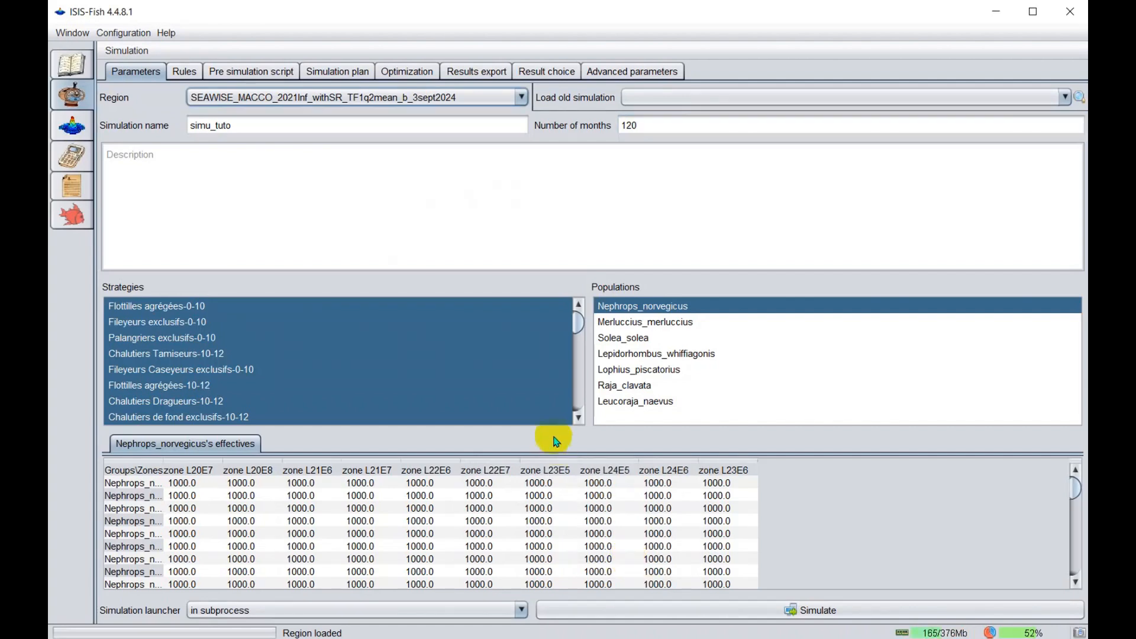
# - Add the Cantonnement rule to the simulation with zone Zone_CommonDolphin_WP5 and gear T
pyautogui.click(184, 71)
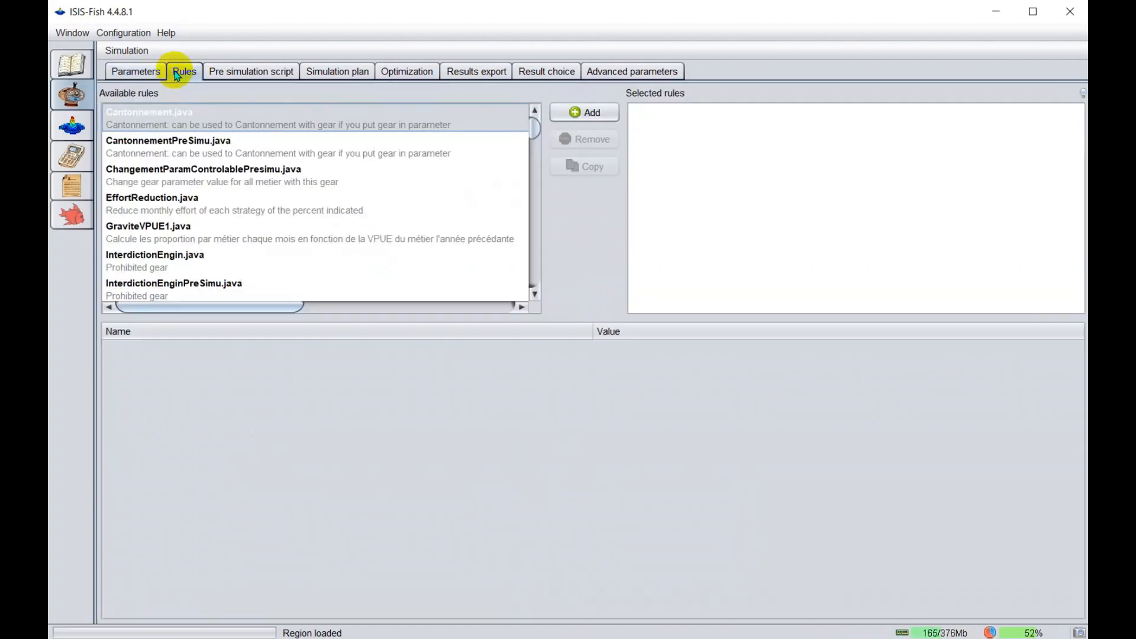
pyautogui.click(584, 112)
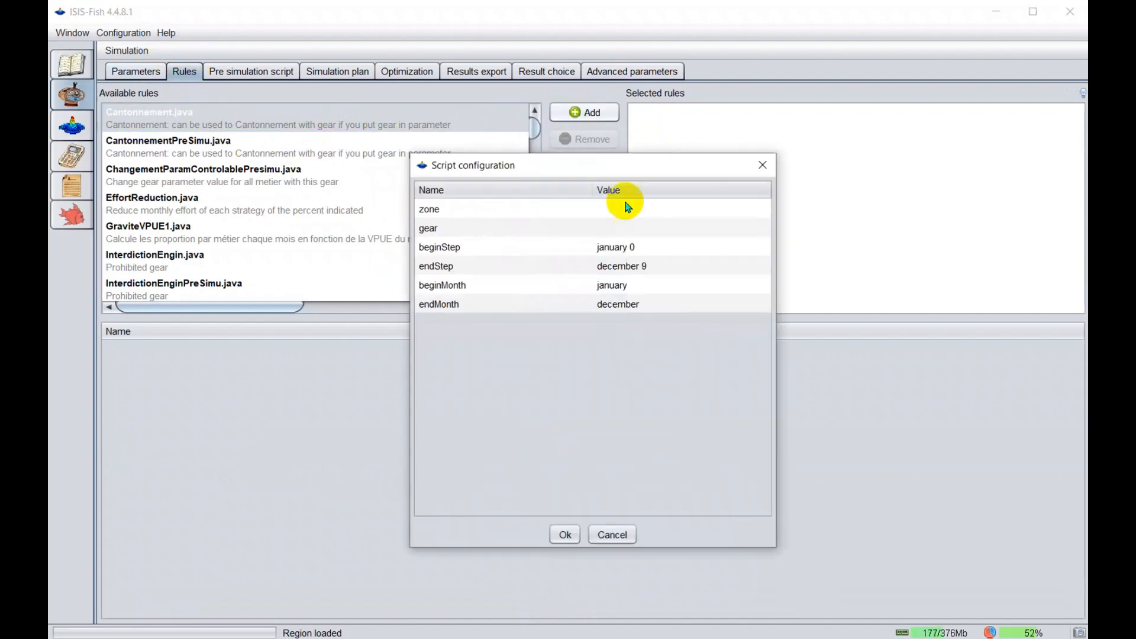
pyautogui.click(627, 205)
pyautogui.scroll(-5, 654, 253)
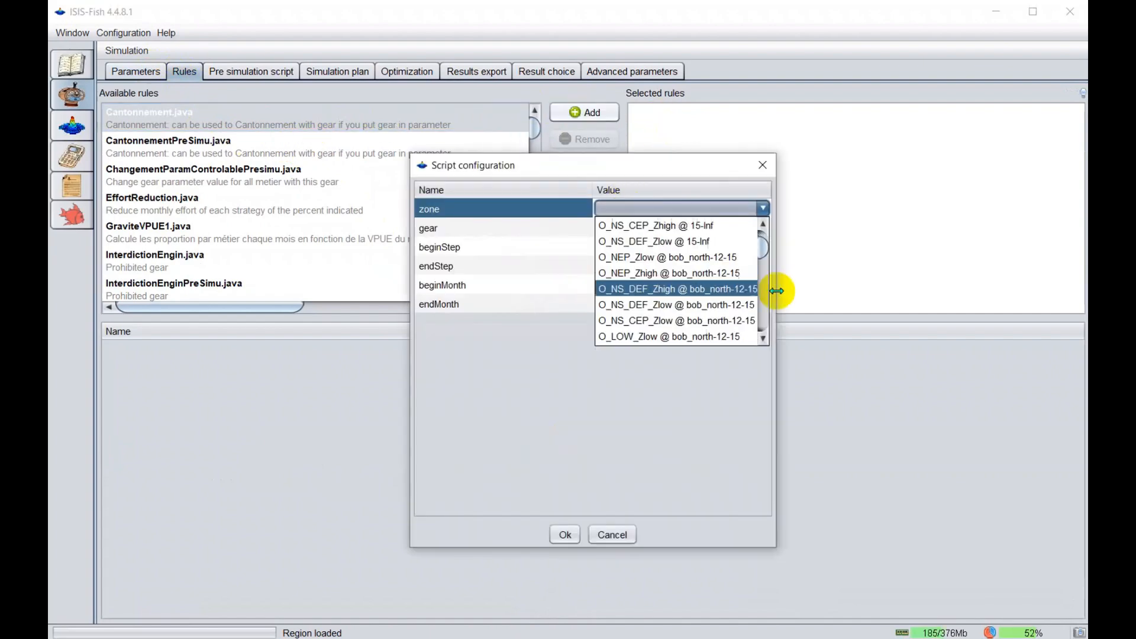
pyautogui.scroll(-10, 751, 296)
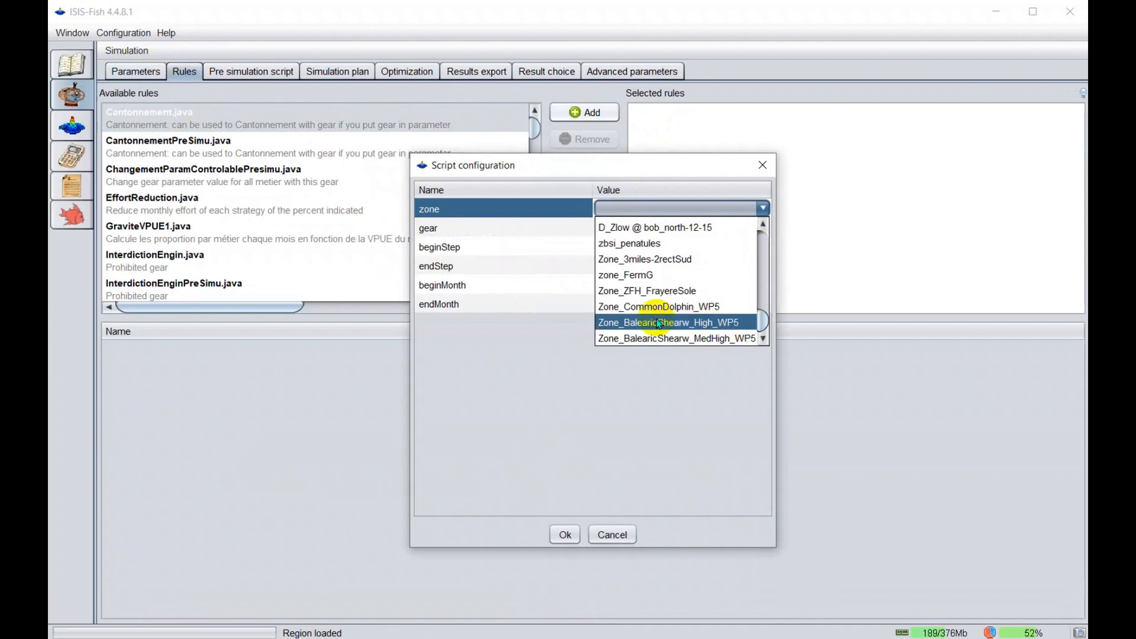
pyautogui.click(652, 311)
pyautogui.click(627, 227)
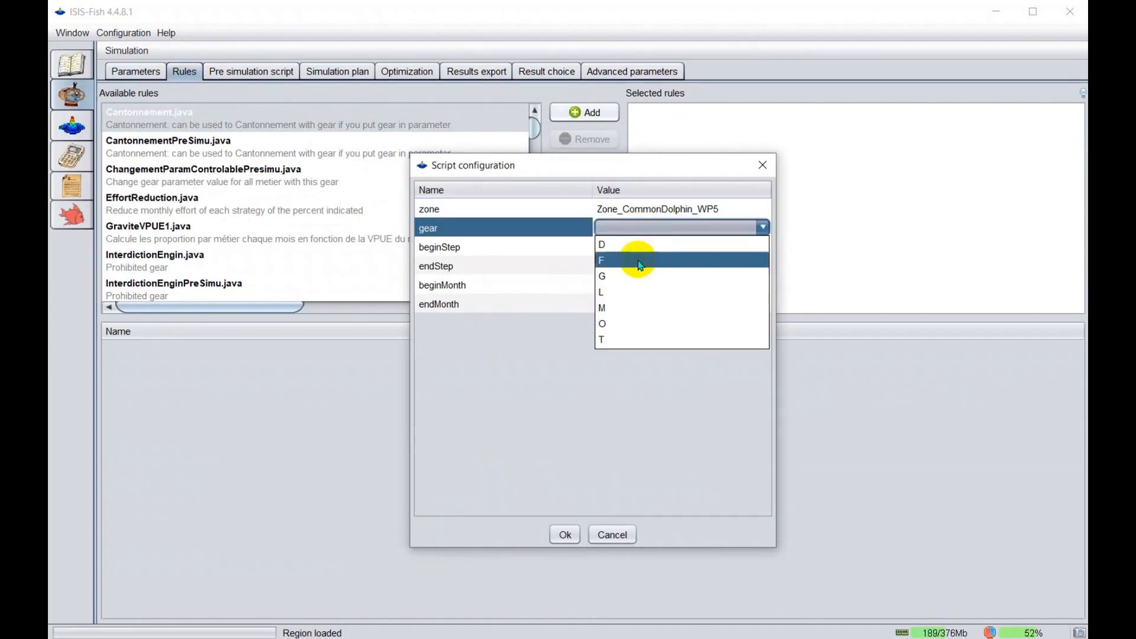
pyautogui.click(620, 338)
pyautogui.click(563, 532)
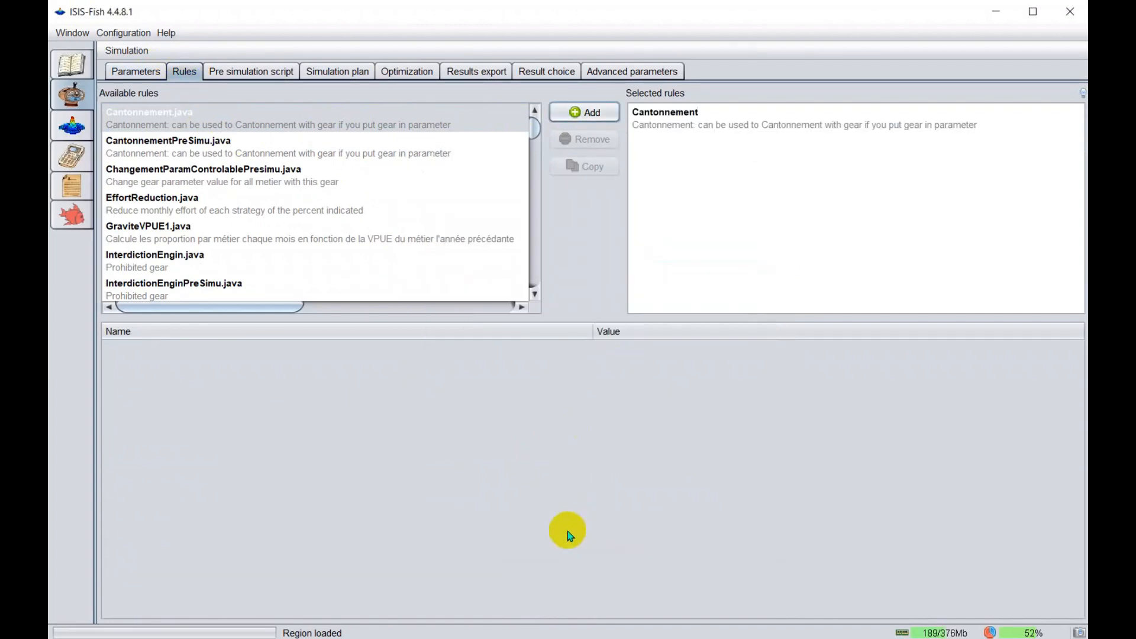
# - Choose CapturesNombre.java and CapturesNombreStrategies.java as the results to export
pyautogui.click(476, 71)
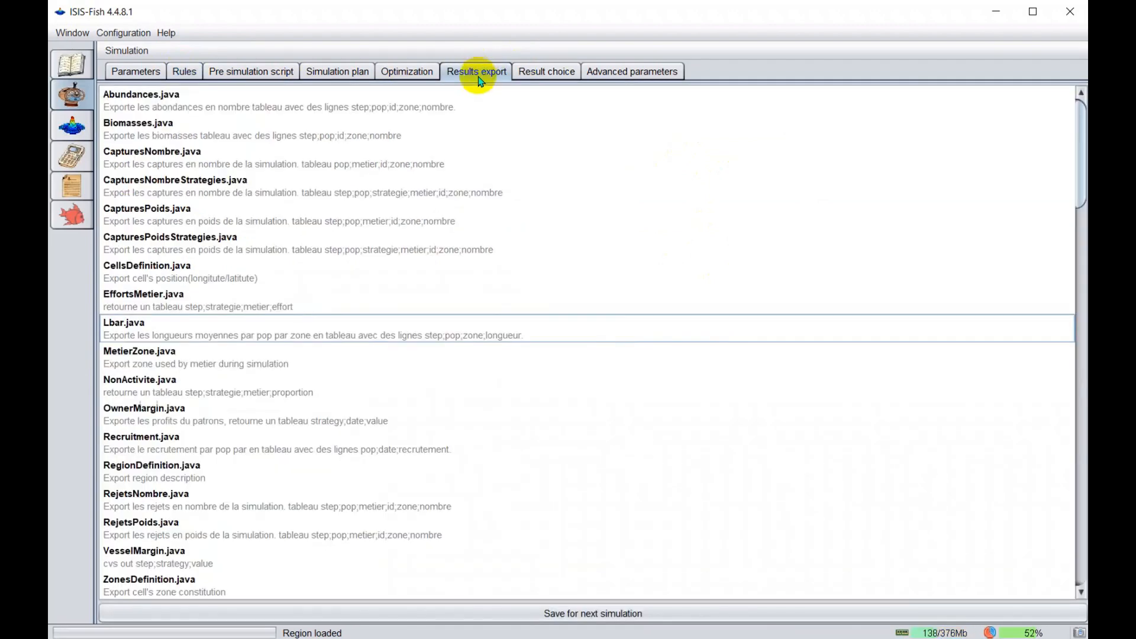
pyautogui.click(314, 150)
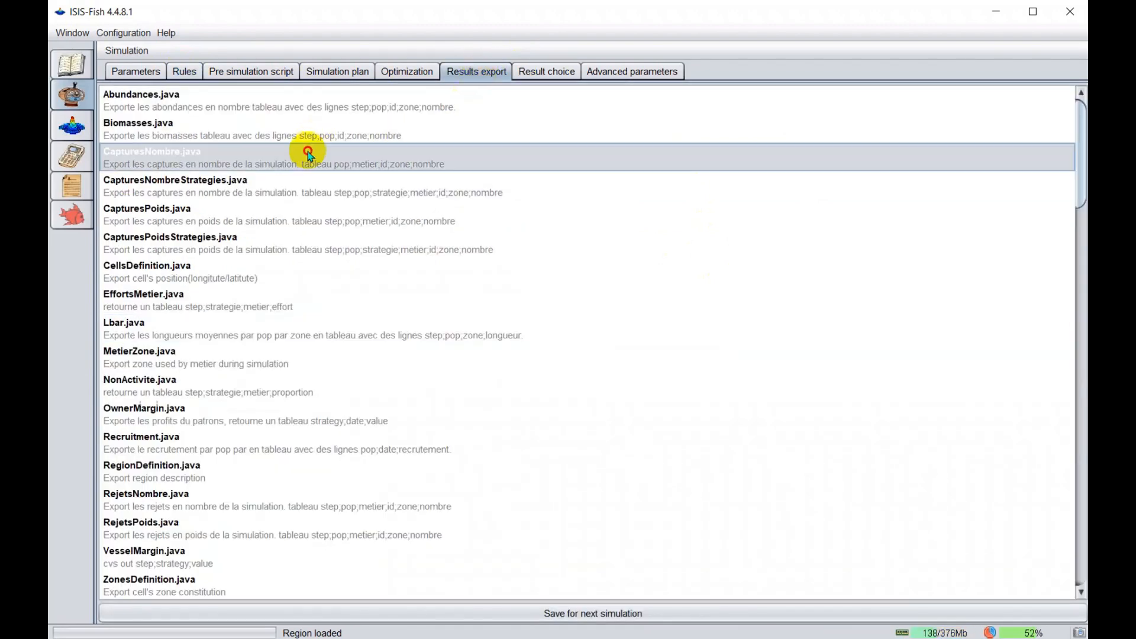
pyautogui.keyDown('ctrl'); pyautogui.click(306, 187); pyautogui.keyUp('ctrl')
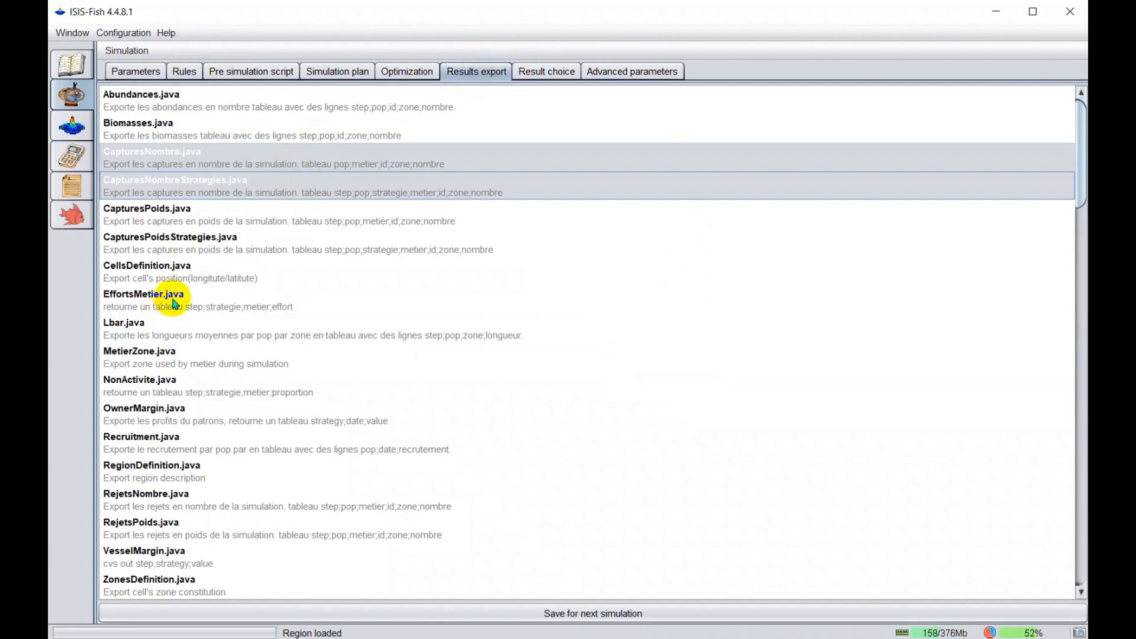
# - Return to the simulation parameters, look over the save and restore options, and launch the simulation
pyautogui.click(135, 71)
pyautogui.click(136, 52)
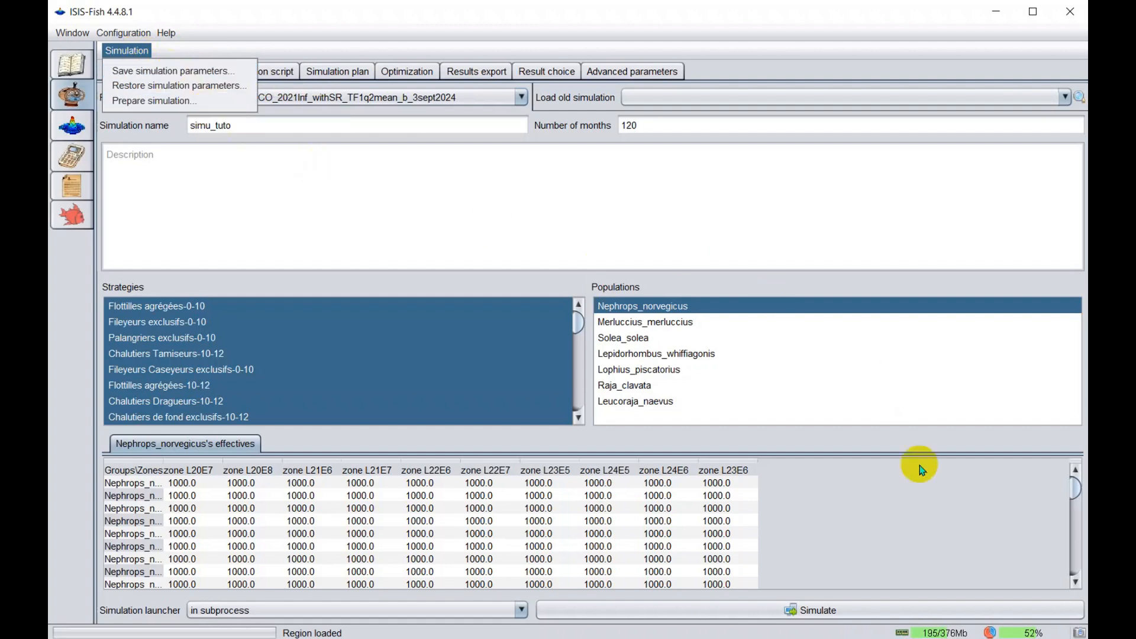
pyautogui.click(924, 488)
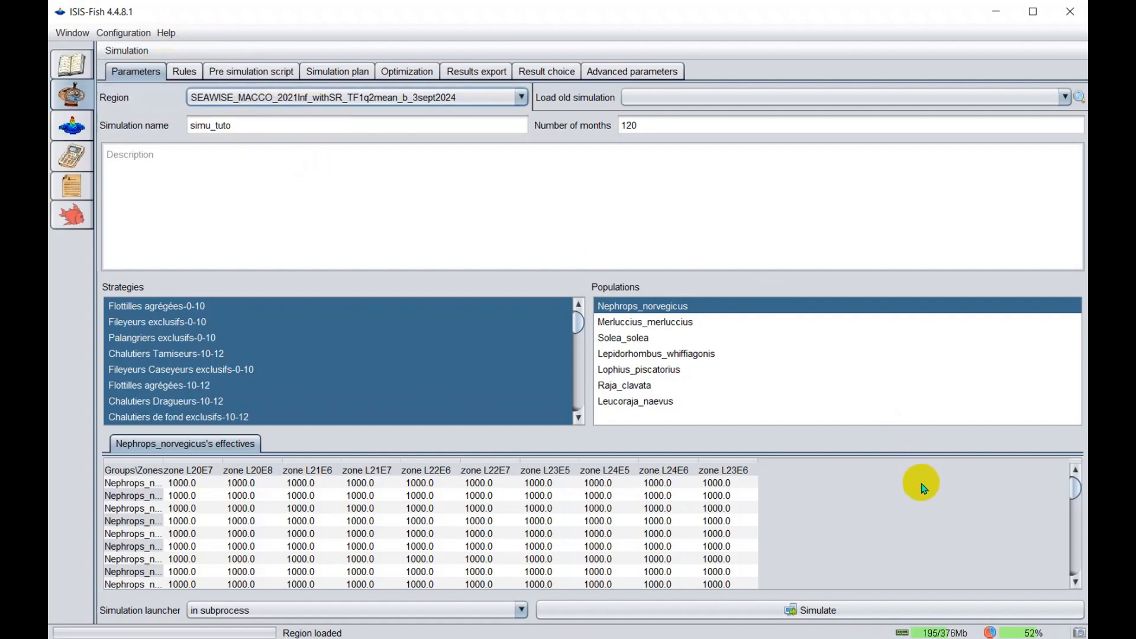
pyautogui.click(793, 615)
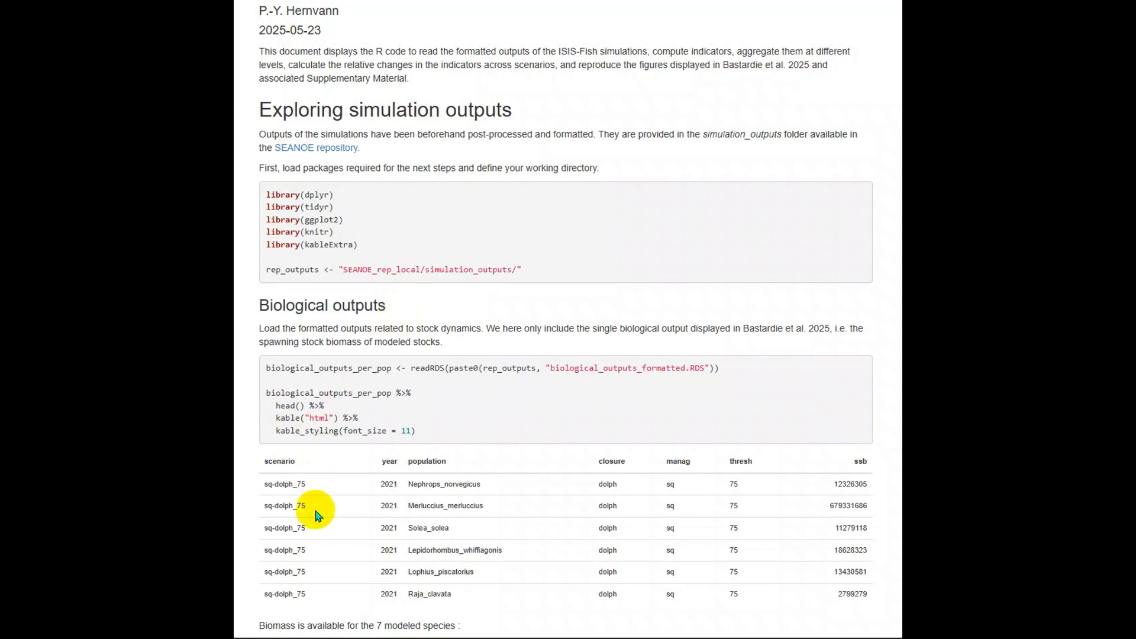
# - Examine the R report on simulation outputs, from fisheries tables to closure effect calculations and plots per fleet
pyautogui.scroll(-4, 310, 574)
pyautogui.scroll(-8, 315, 577)
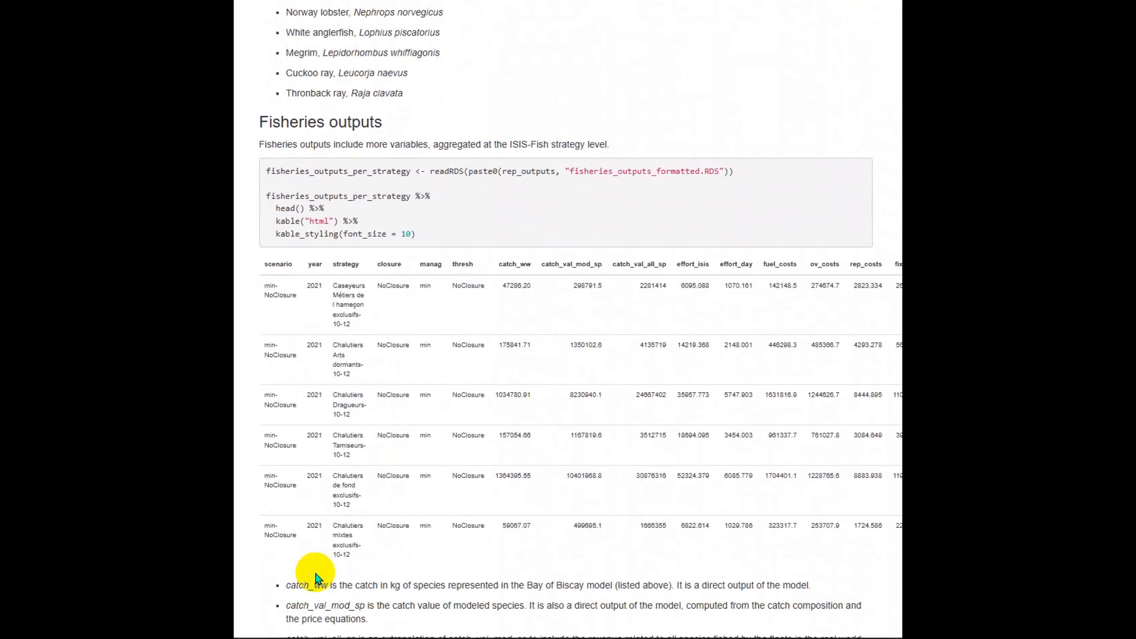
pyautogui.scroll(-15, 316, 577)
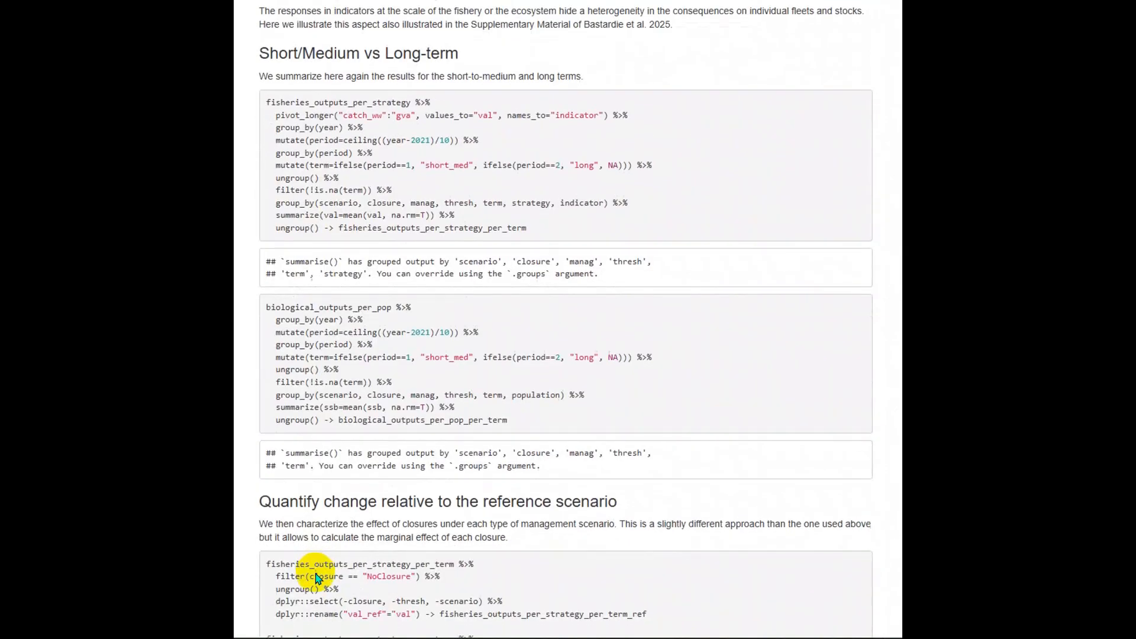
pyautogui.scroll(-3, 316, 577)
pyautogui.scroll(-3, 315, 577)
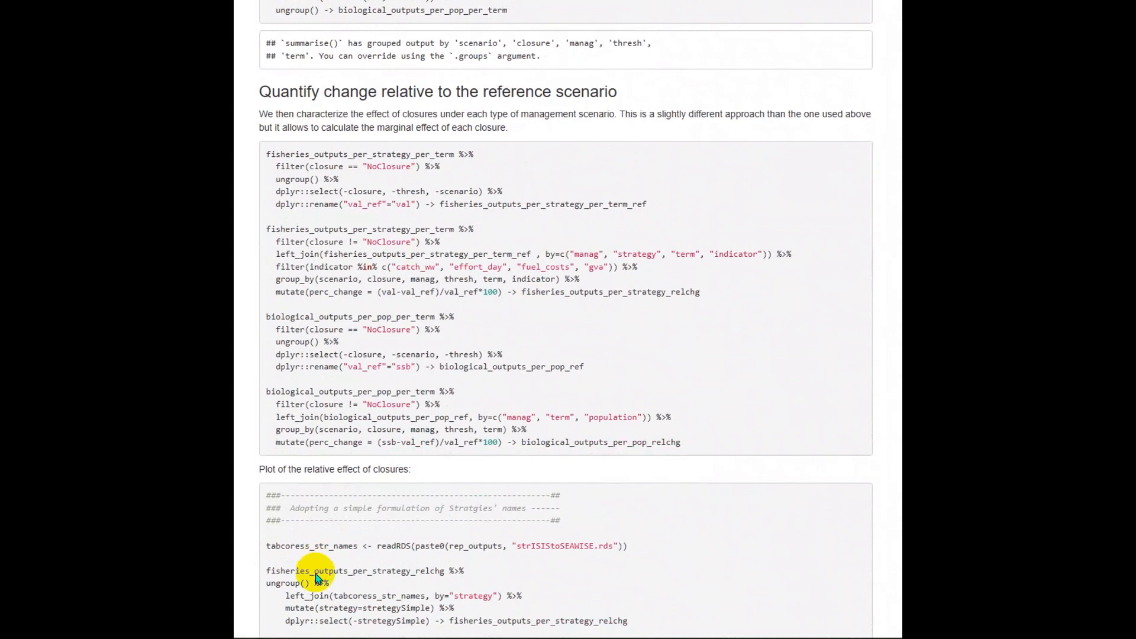
pyautogui.scroll(-13, 315, 577)
pyautogui.scroll(2, 316, 577)
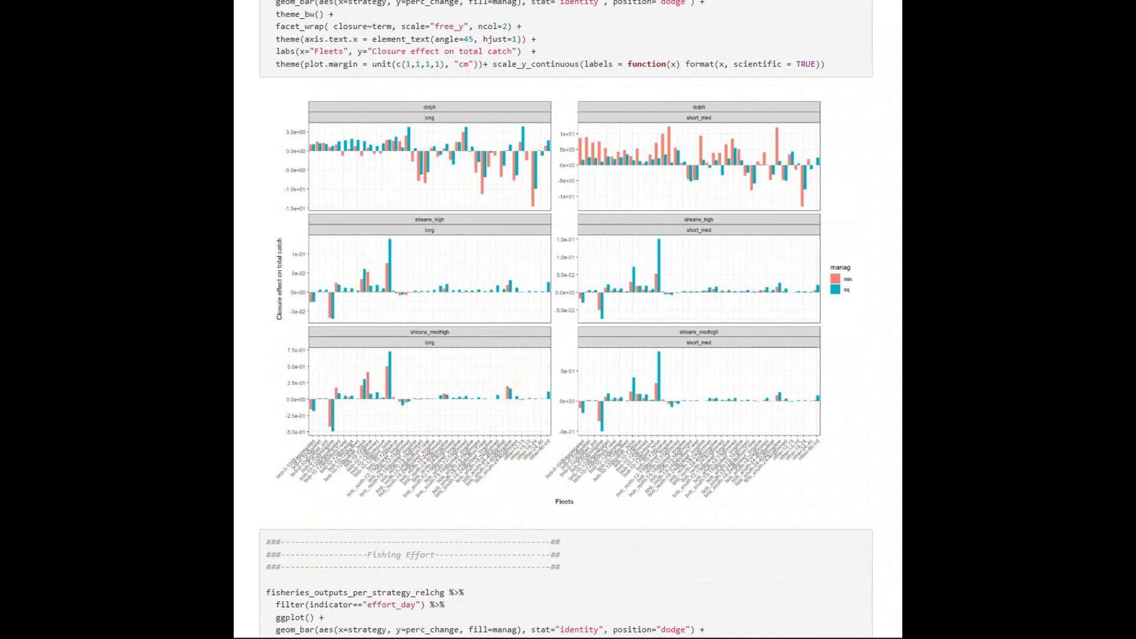
pyautogui.scroll(-20, 567, 320)
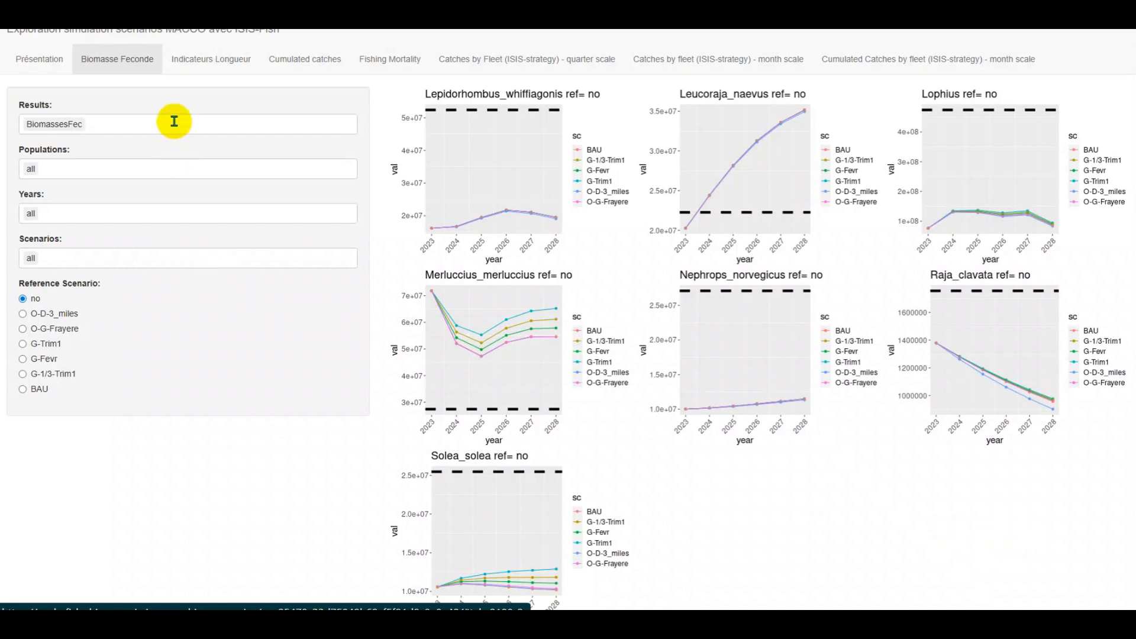
# - View the scenario plots for fishing mortality and for catches by fleet at quarter scale
pyautogui.click(391, 62)
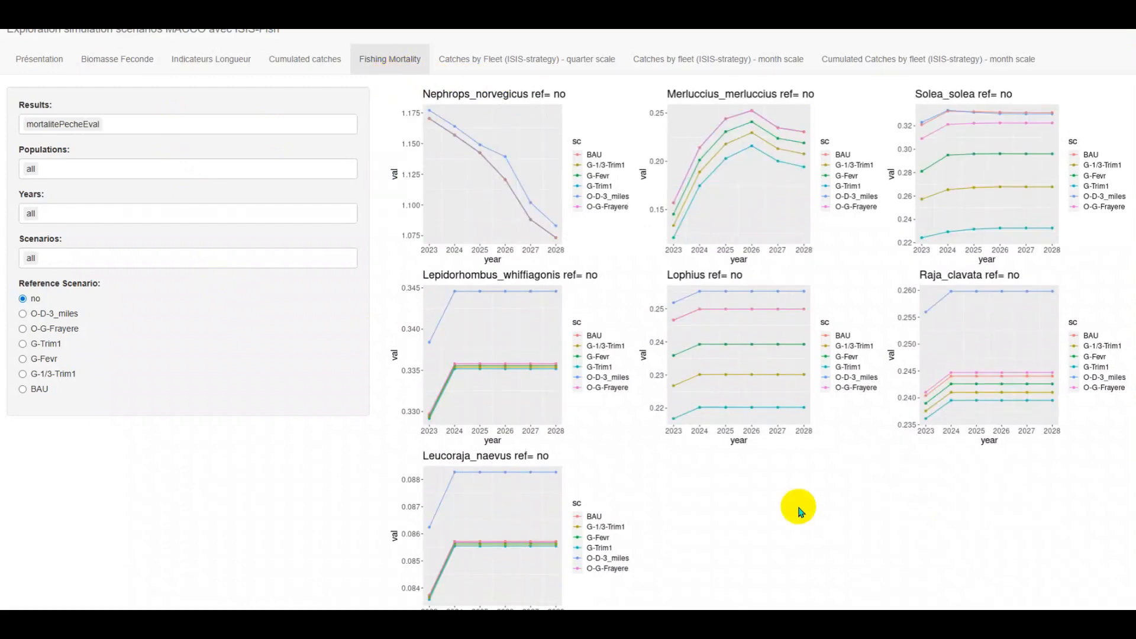
pyautogui.click(569, 58)
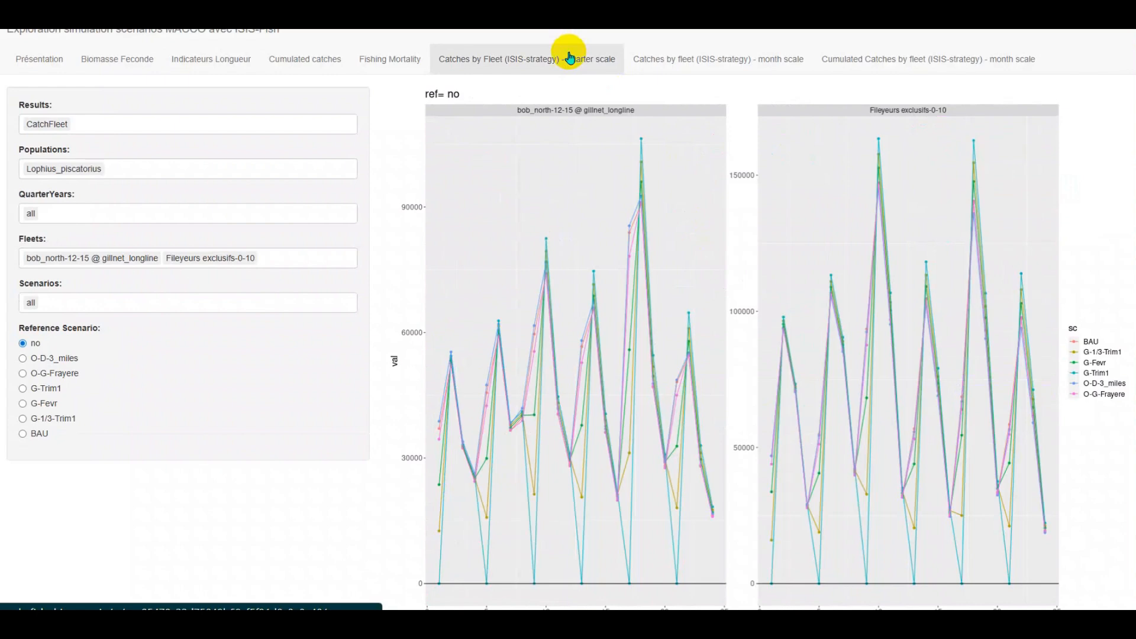